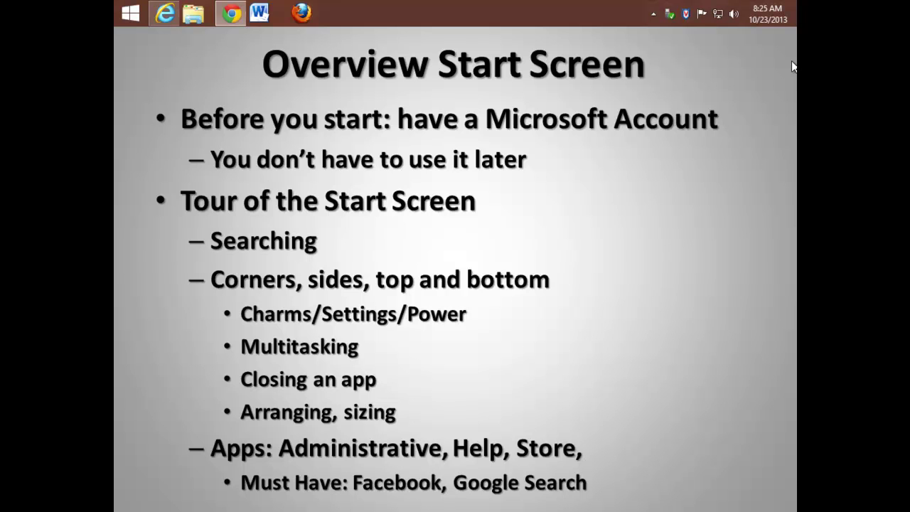
Advance to the Overview Desktop slide covering Control Panel, extensions, network drives and Compatibility Mode
key("Right")
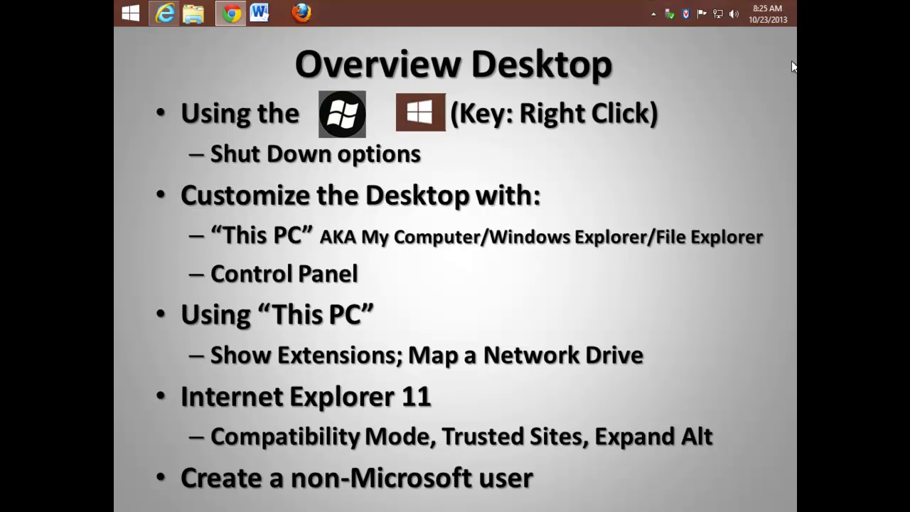
Advance through the Microsoft Account slide to the Tour of the Start Screen slide
key("Right")
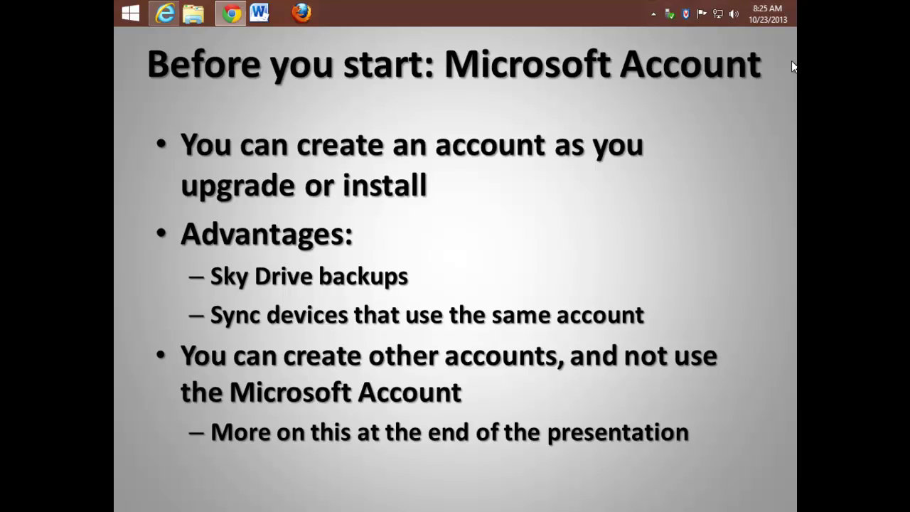
key("Page_Down")
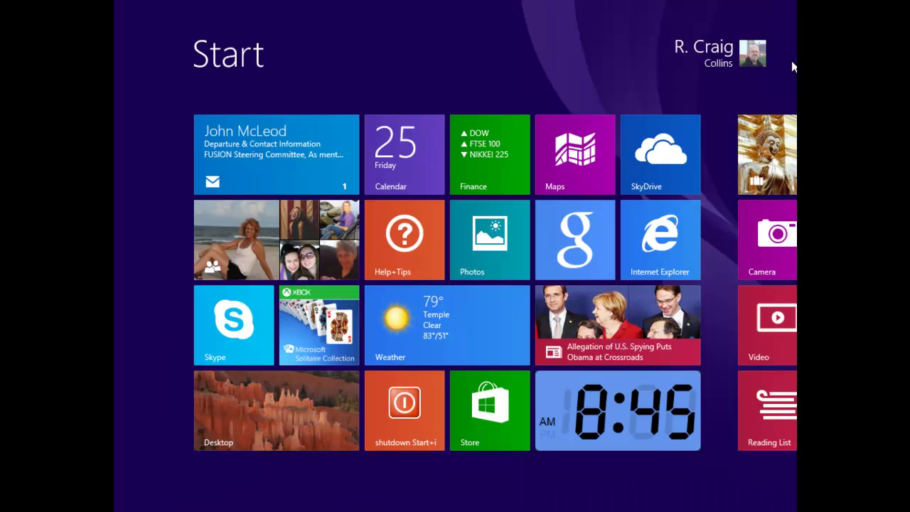
Search the Start screen for Word 2010 by typing 'wor'
type("wor")
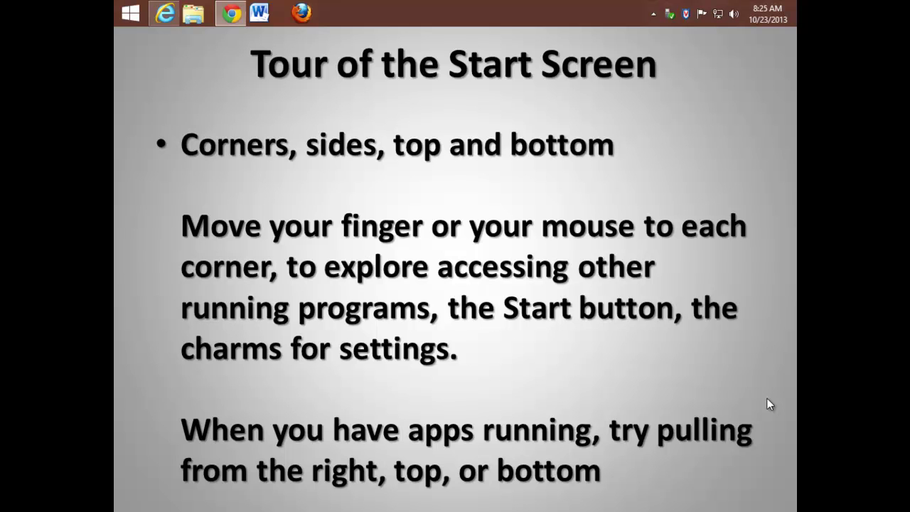
Reveal the Start screen screenshot on the slide, then pull Calendar out of the running-apps list
left_click(767, 398)
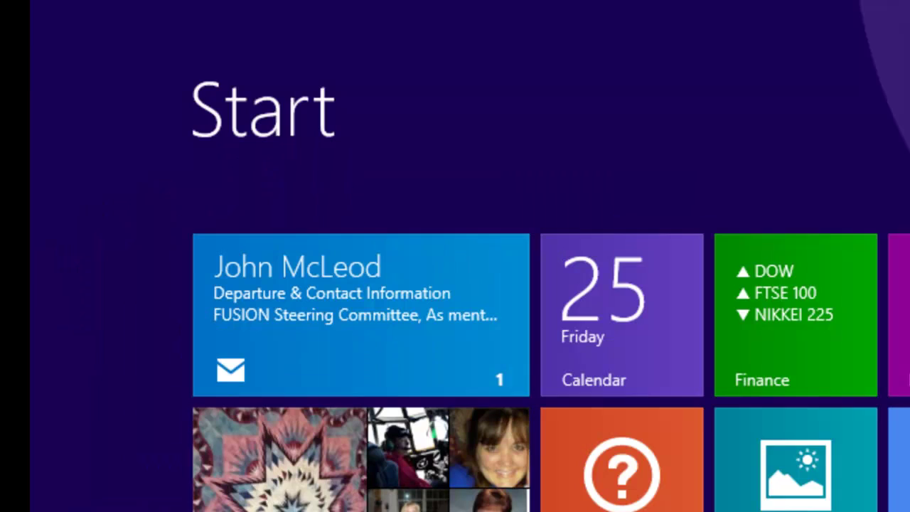
mouse_move(33, 11)
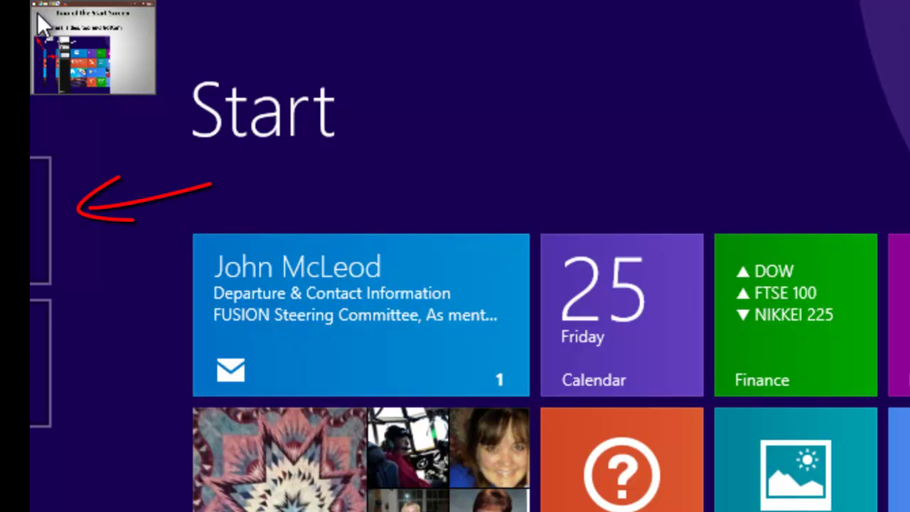
mouse_move(39, 181)
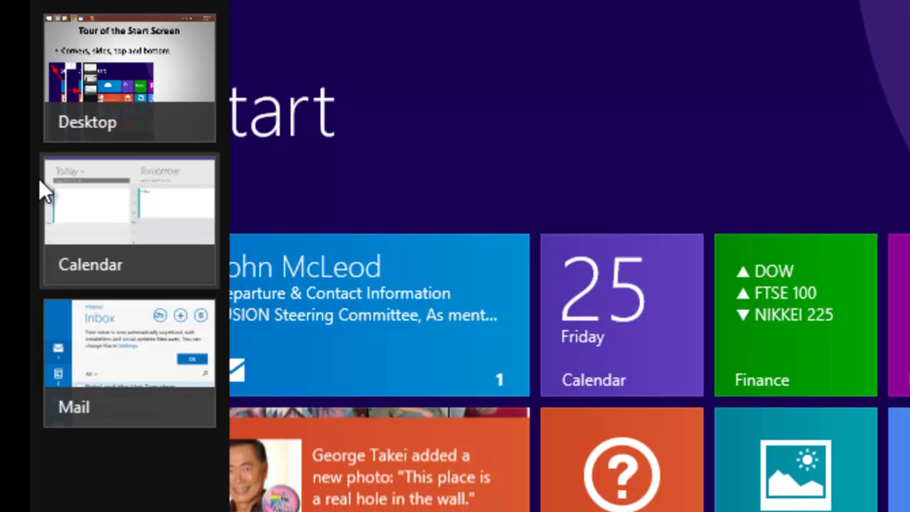
left_click_drag(39, 177, 367, 133)
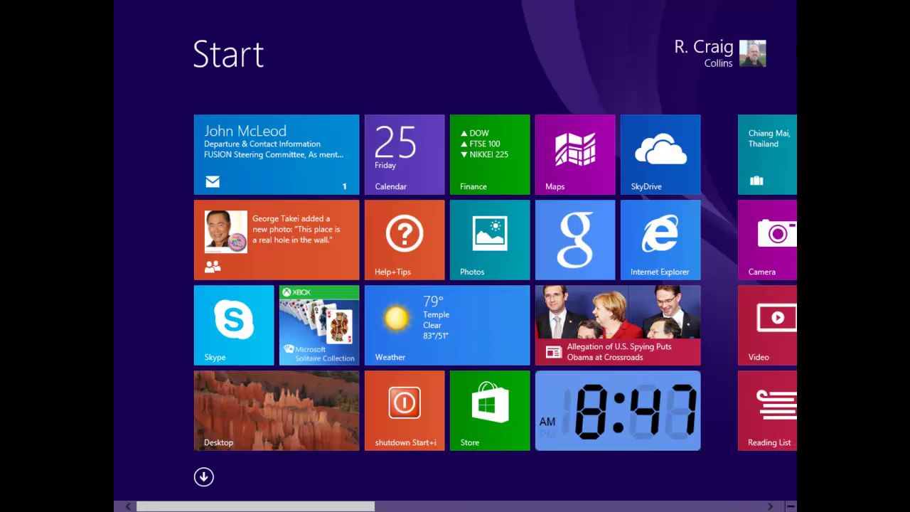
Bring up the charms bar from the top-right and bottom-right corners and the right edge
mouse_move(792, 6)
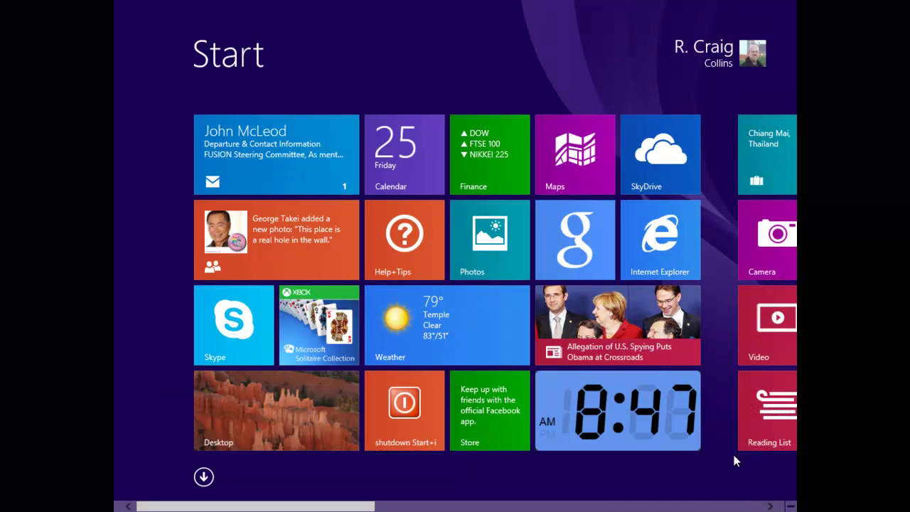
mouse_move(794, 506)
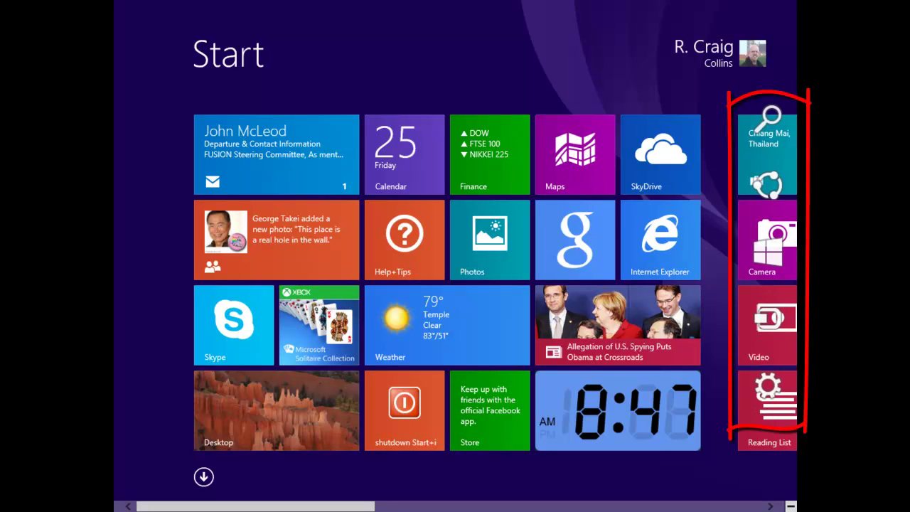
mouse_move(786, 415)
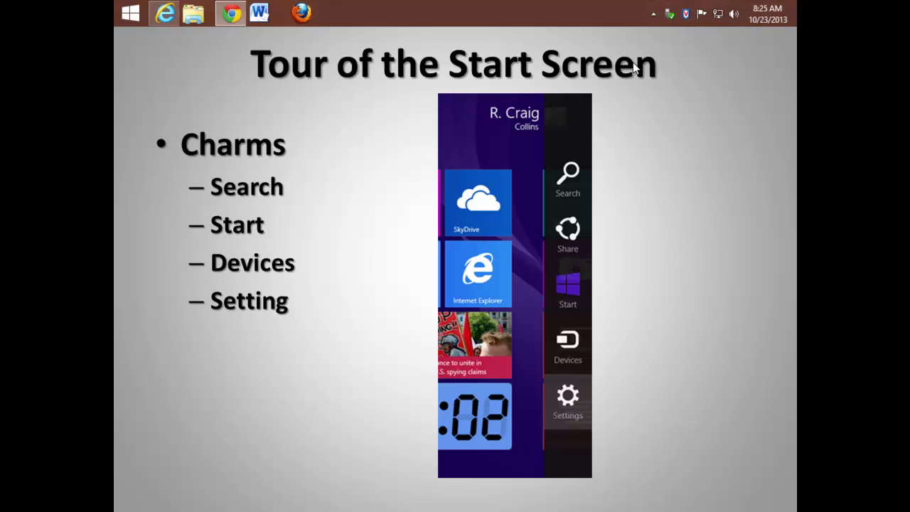
Advance past the Charms slide to the Corners, sides, top and bottom slide
key("Right")
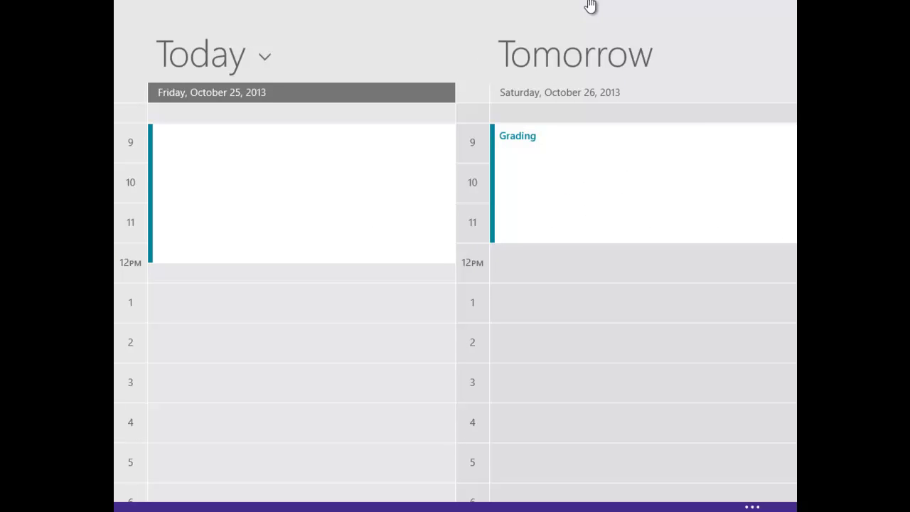
Drag Calendar down from the top edge to take it off full screen
left_click_drag(590, 6, 635, 455)
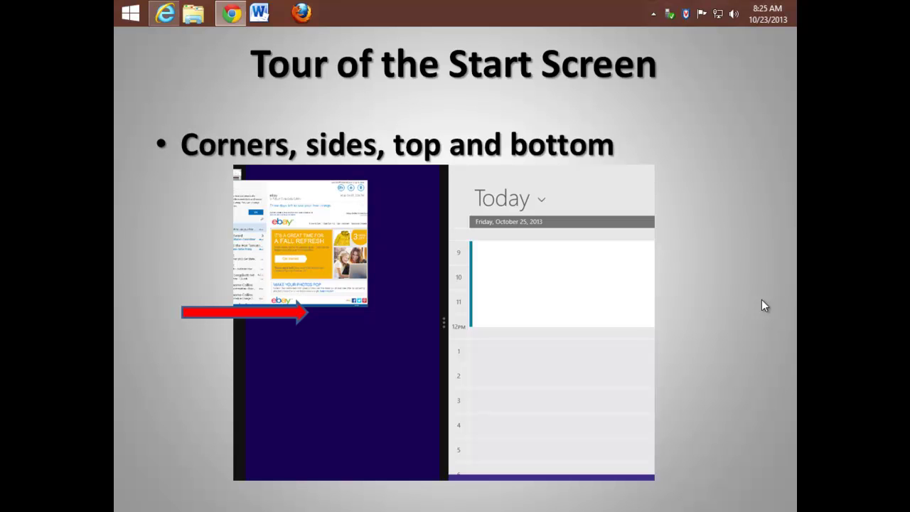
Snap Mail beside Calendar from the app switcher and widen the Mail pane
key("alt+Tab")
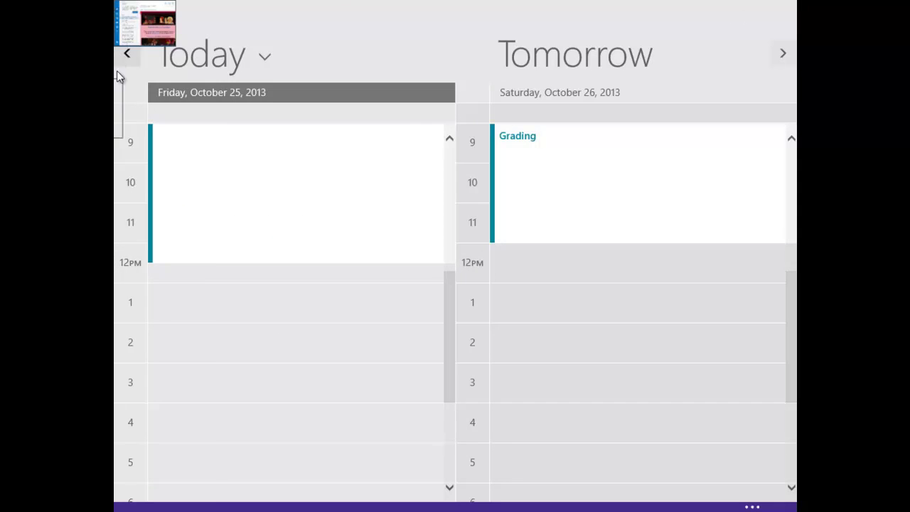
mouse_move(118, 99)
left_click_drag(142, 55, 194, 65)
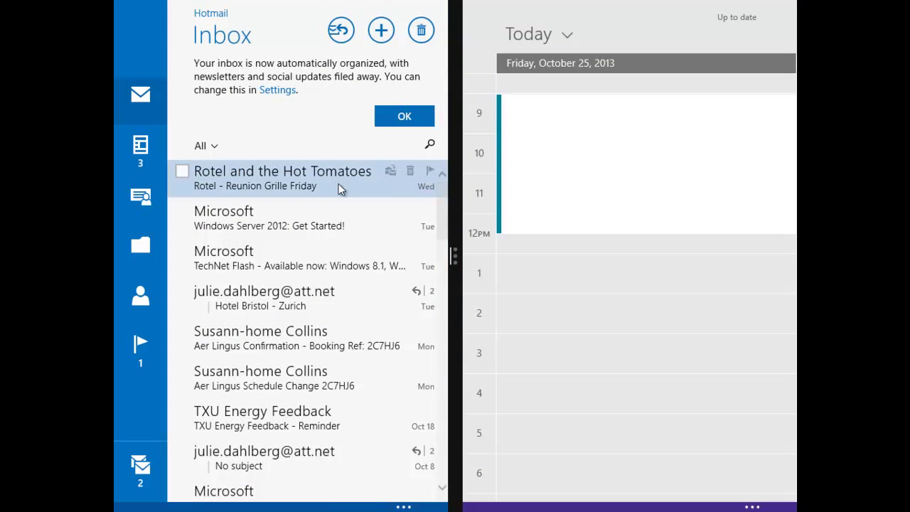
left_click_drag(454, 256, 432, 260)
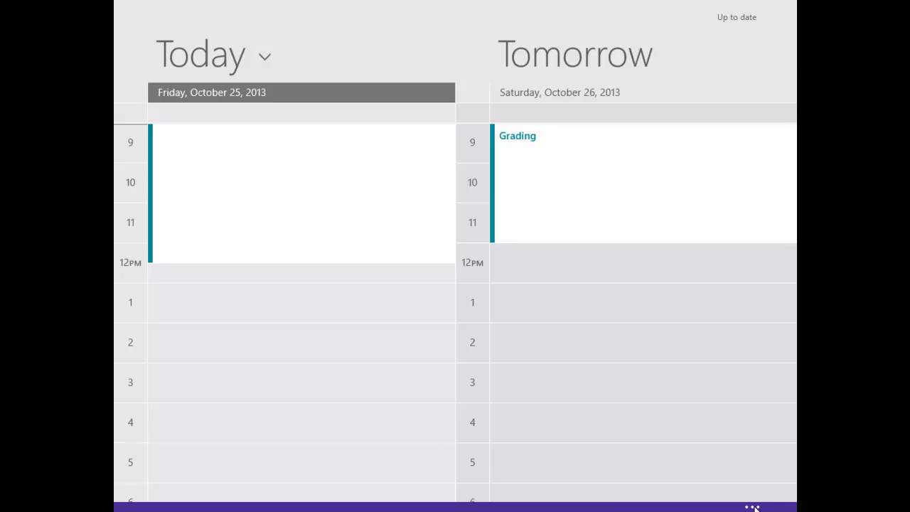
Show Calendar's app bars with the '...' Show more commands button
left_click(751, 507)
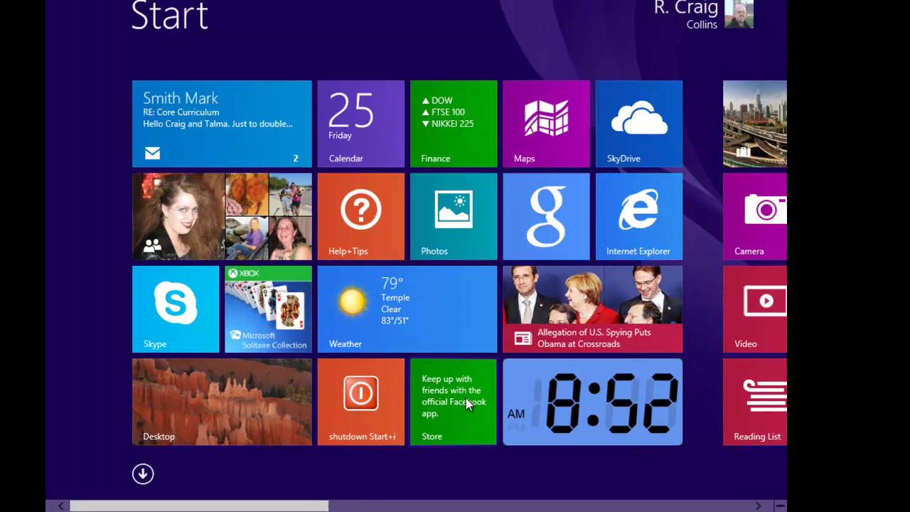
View the Store tile's resize options, then move the Store tile left of the shutdown tile
right_click(500, 406)
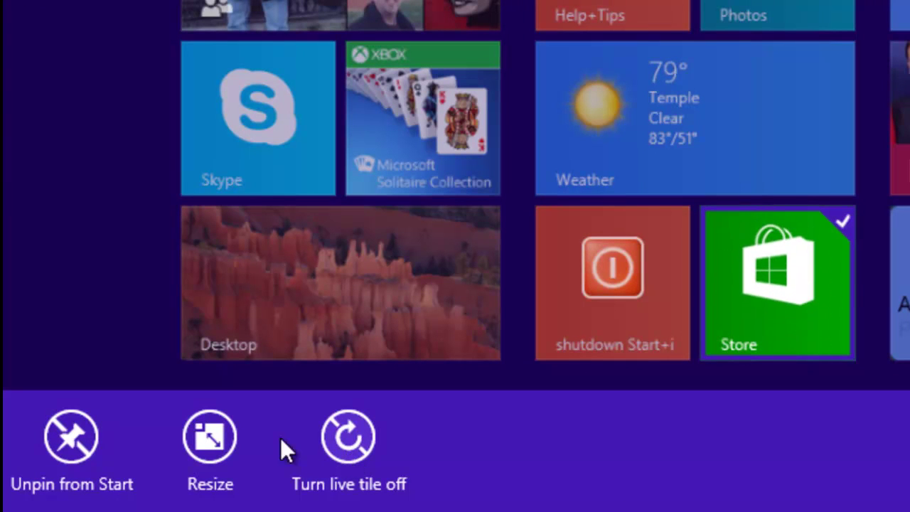
left_click(204, 428)
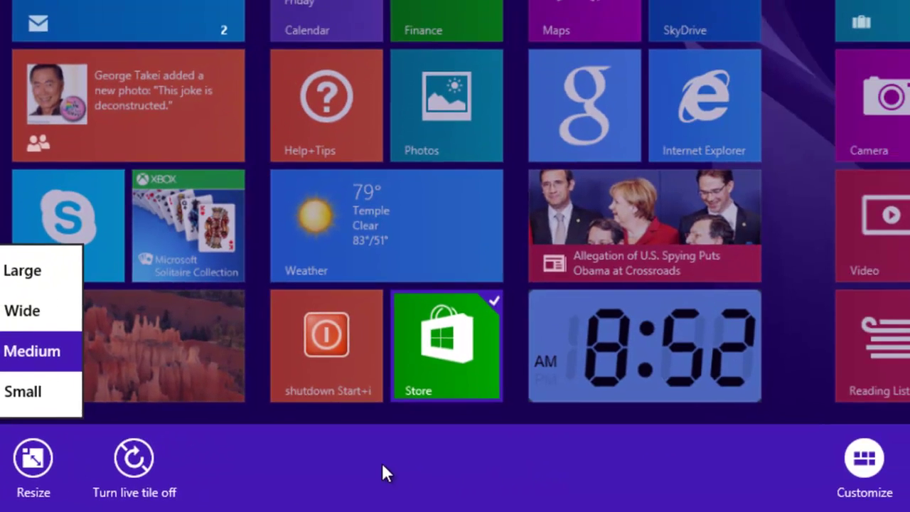
left_click(776, 287)
mouse_move(446, 358)
left_mouse_down()
mouse_move(372, 340)
mouse_move(321, 343)
left_mouse_up()
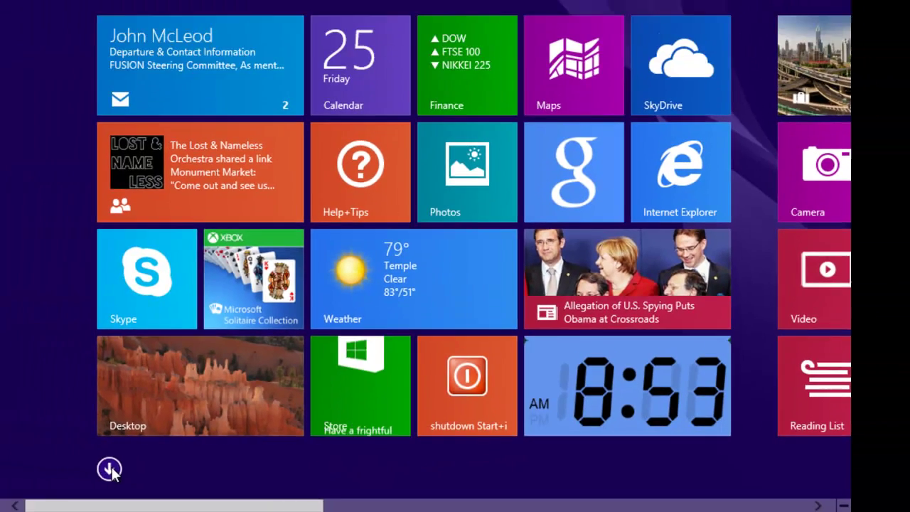
left_click(16, 462)
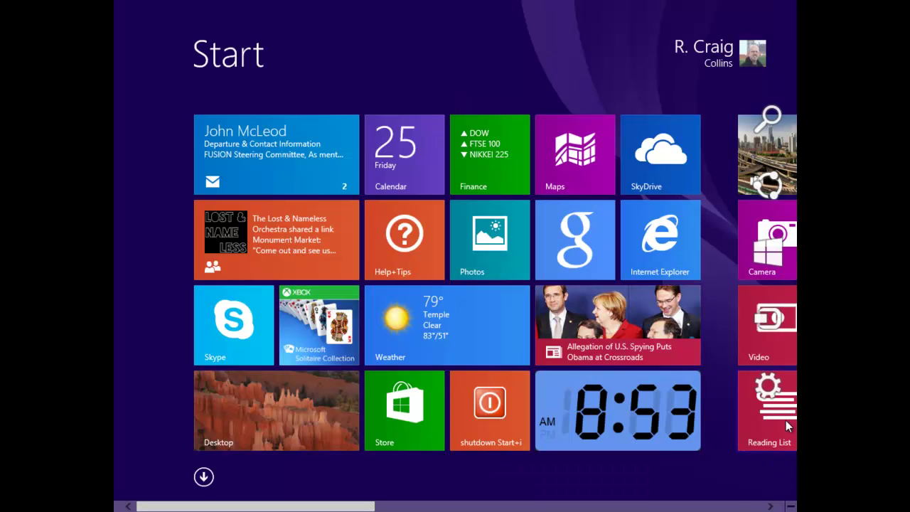
Show the Start screen Tiles settings with the Show administrative tools option
left_click(774, 399)
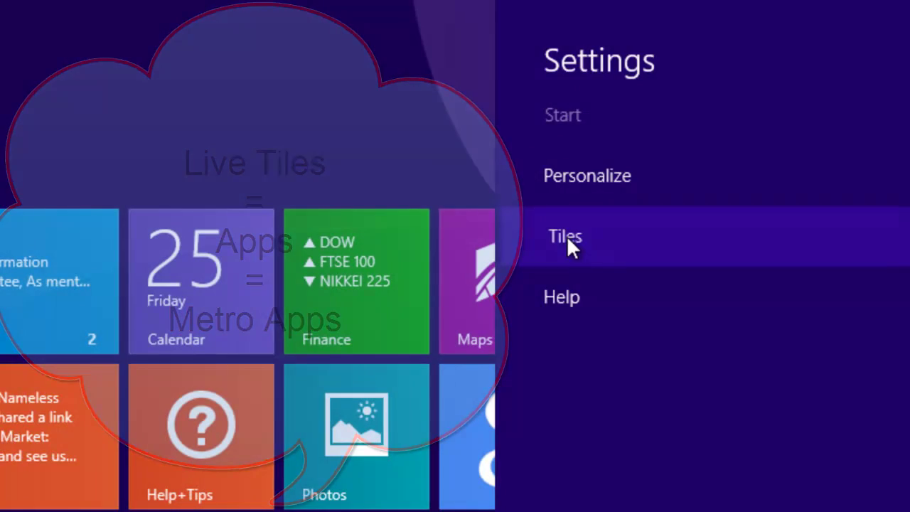
left_click(566, 235)
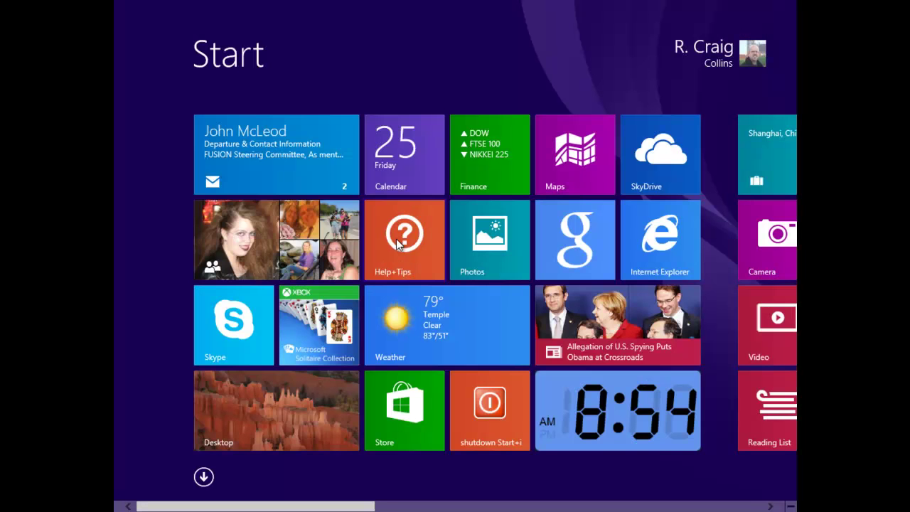
Launch the Help+Tips app from its Start screen tile
left_click(395, 238)
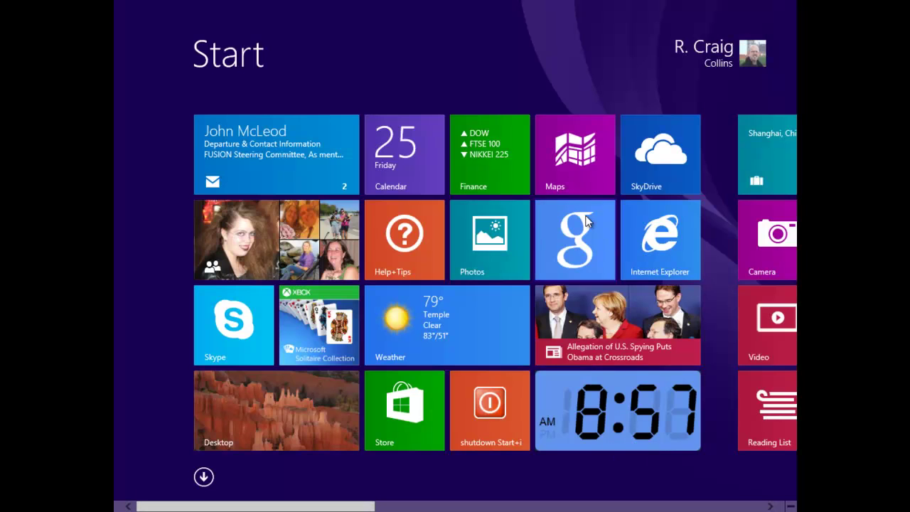
left_click(586, 217)
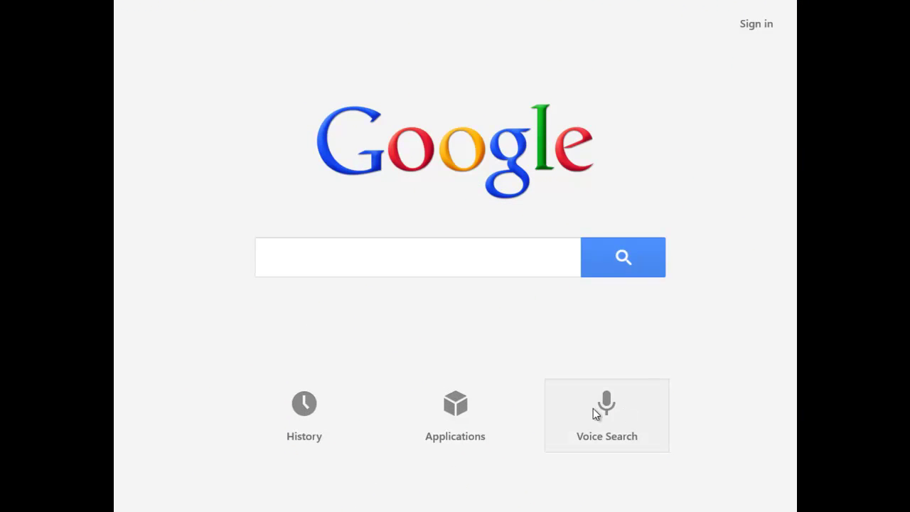
left_click(605, 412)
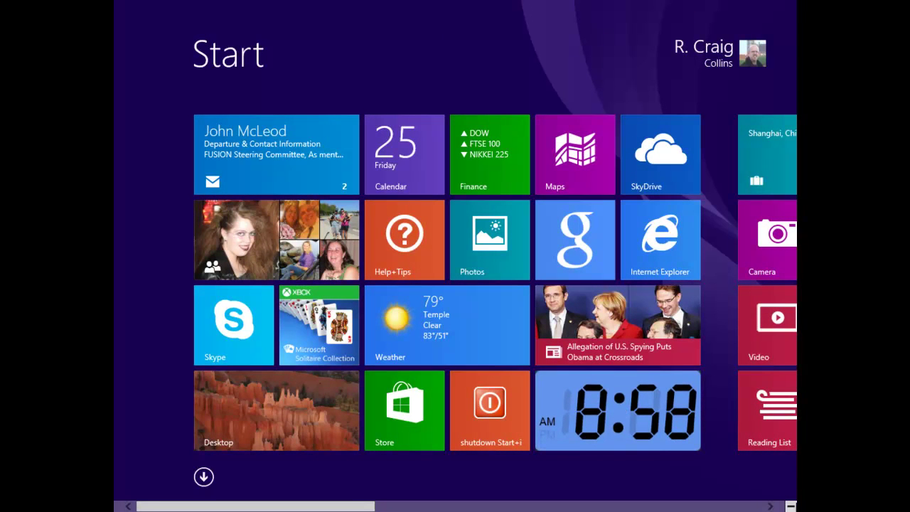
Bring up the Settings charm from the bottom-right corner to show the Power options
mouse_move(795, 509)
mouse_move(795, 477)
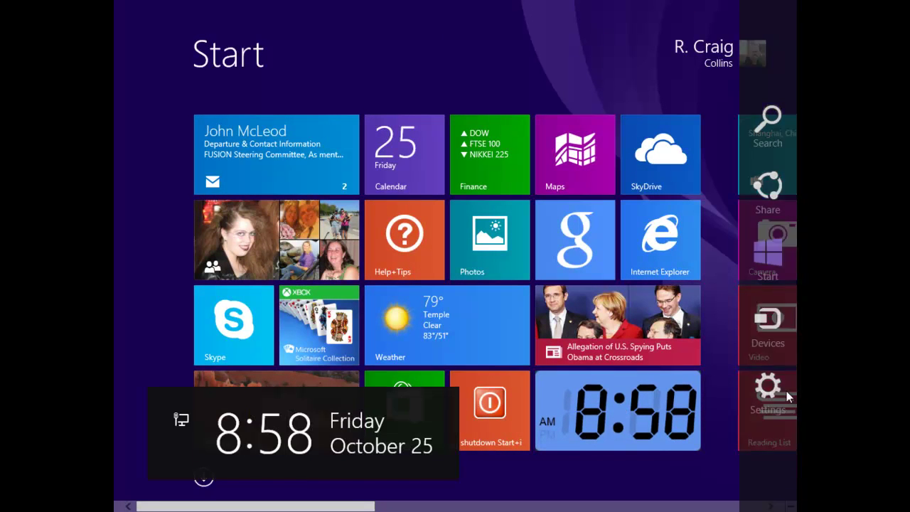
left_click(785, 392)
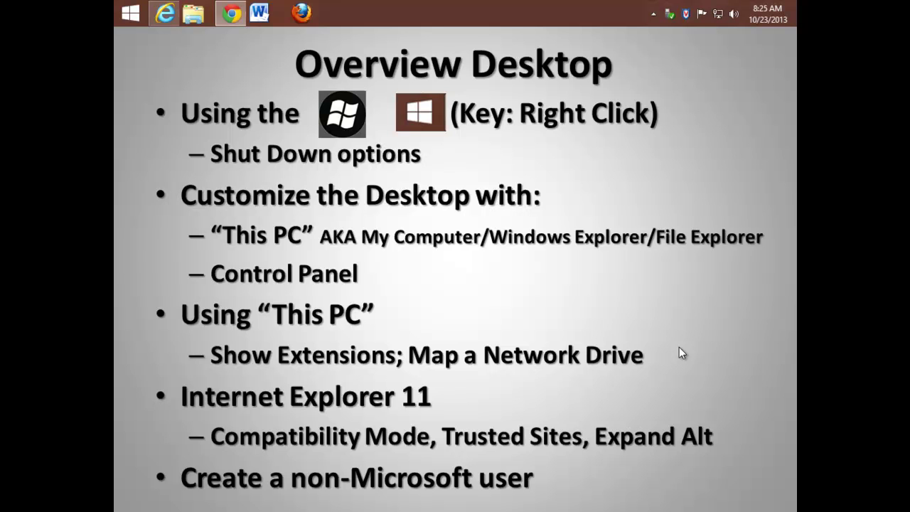
Advance the slideshow past the Tour of the Desktop slide to the next slide
left_click(679, 346)
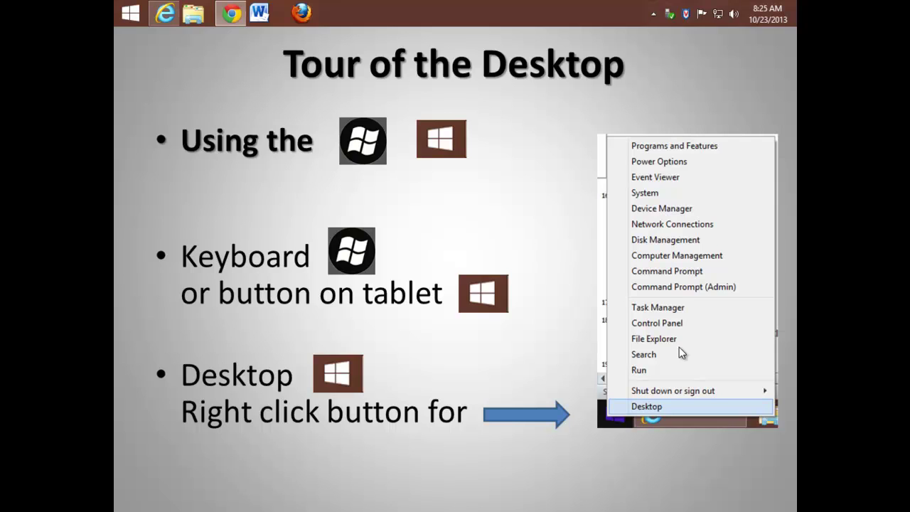
key("Right")
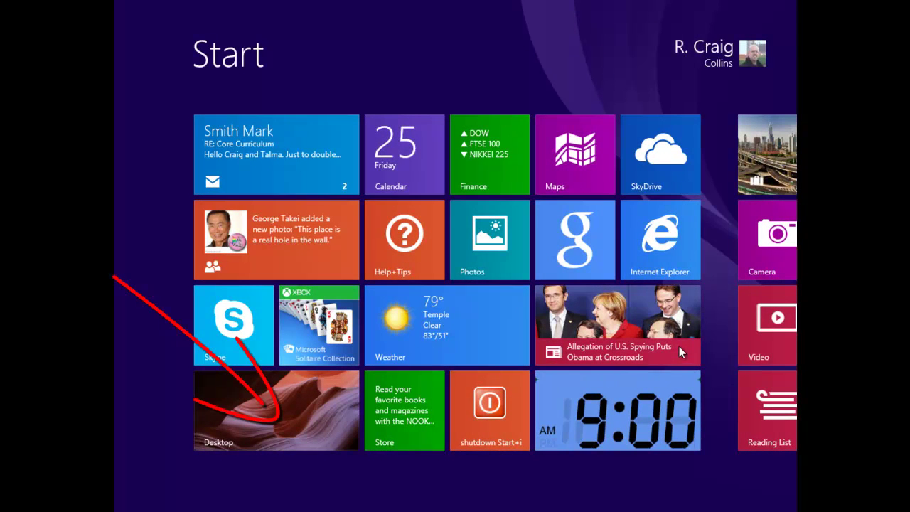
Switch to the desktop and show the Start button's Shut down or sign out menu
left_click(266, 428)
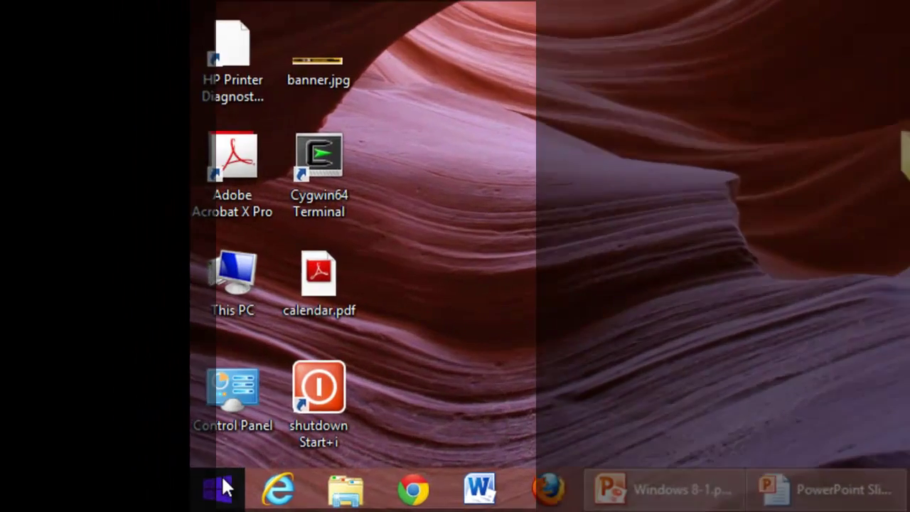
right_click(133, 498)
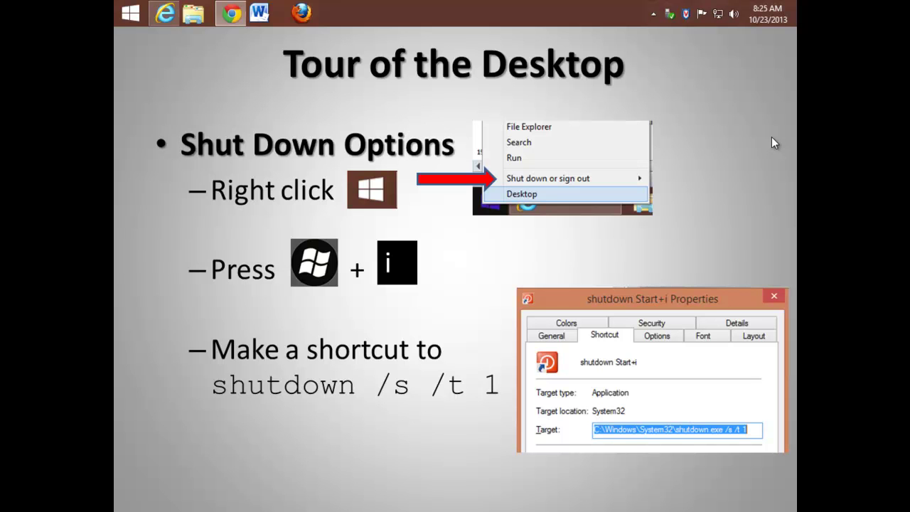
Advance the slideshow to the Customize the Desktop slide
key("Right")
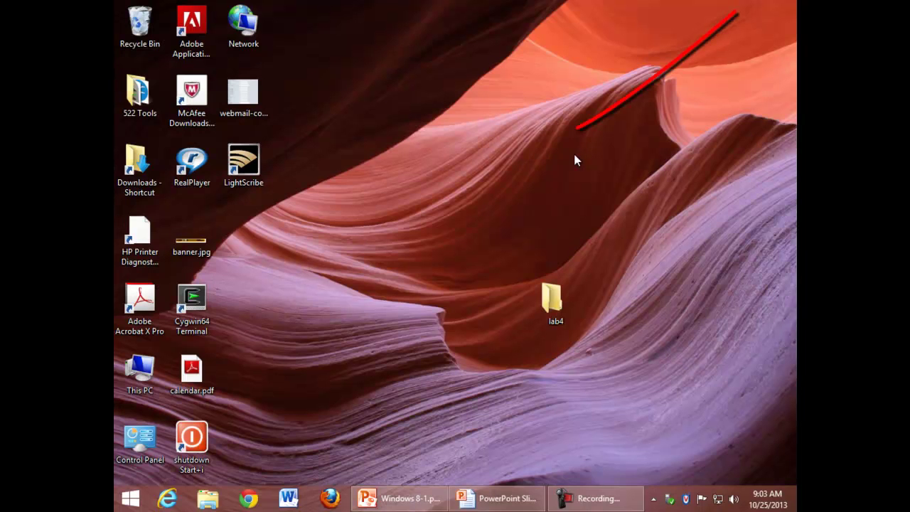
Open the Personalize settings from the desktop's right-click menu
right_click(506, 170)
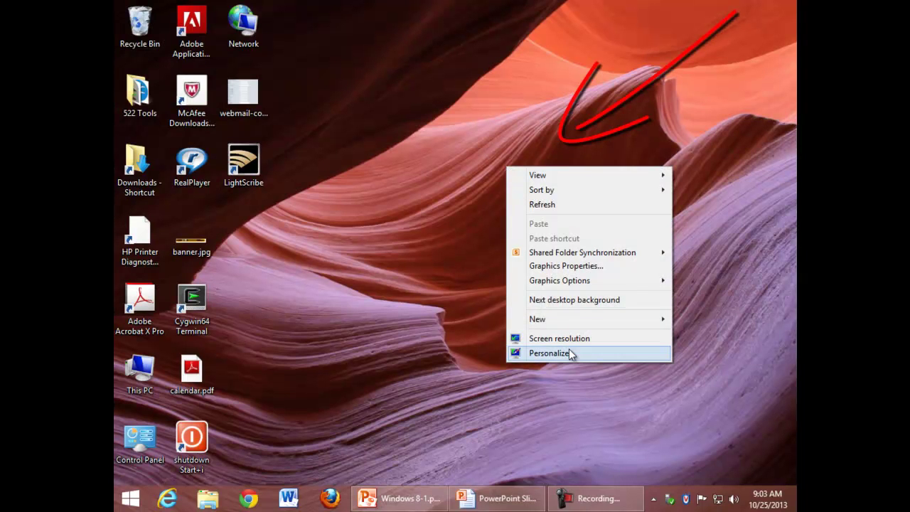
left_click(549, 352)
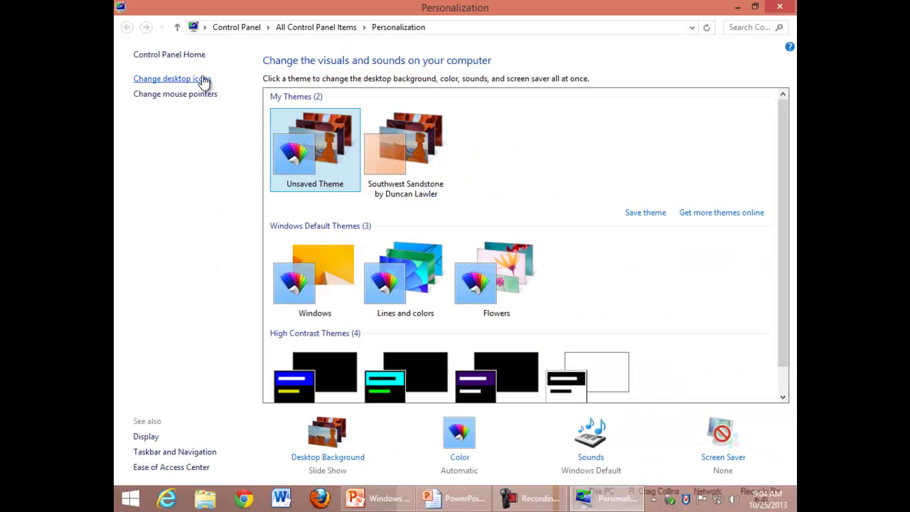
Open Desktop Icon Settings, then step through the bullets to the Using "This PC" ribbon slide
left_click(203, 80)
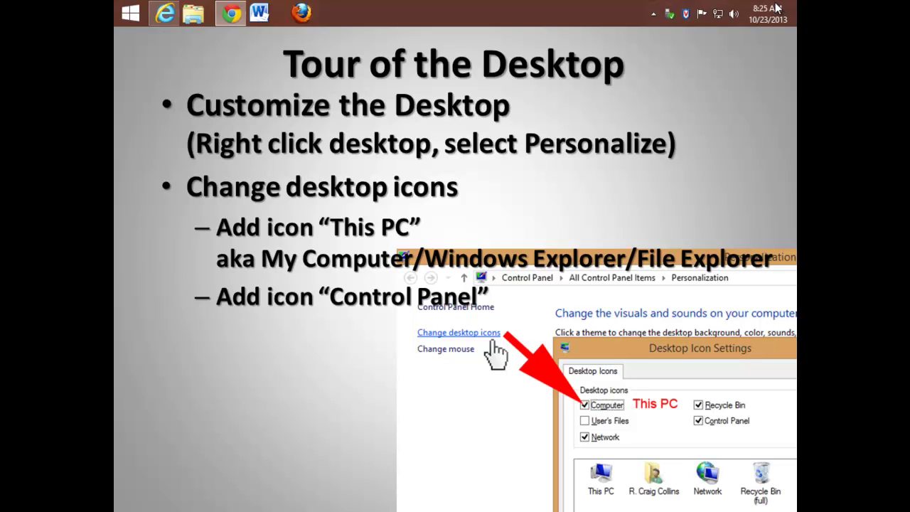
key("Right")
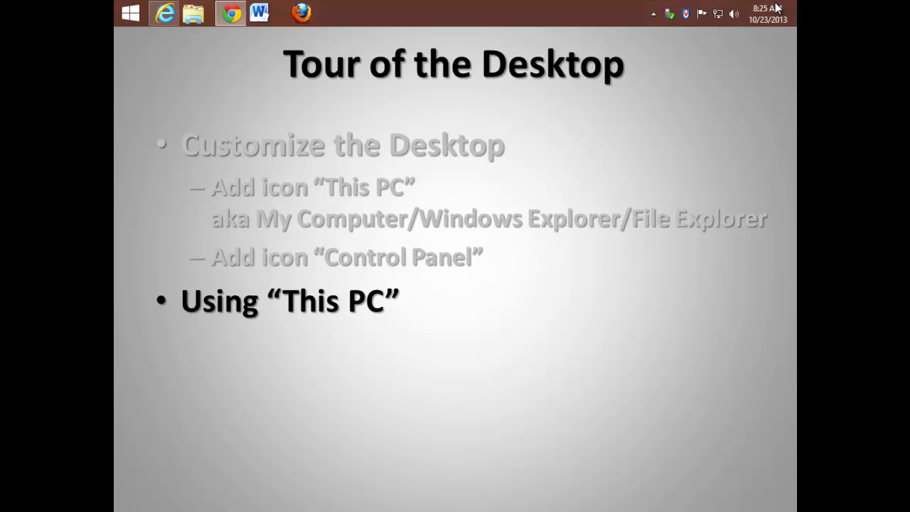
key("Right")
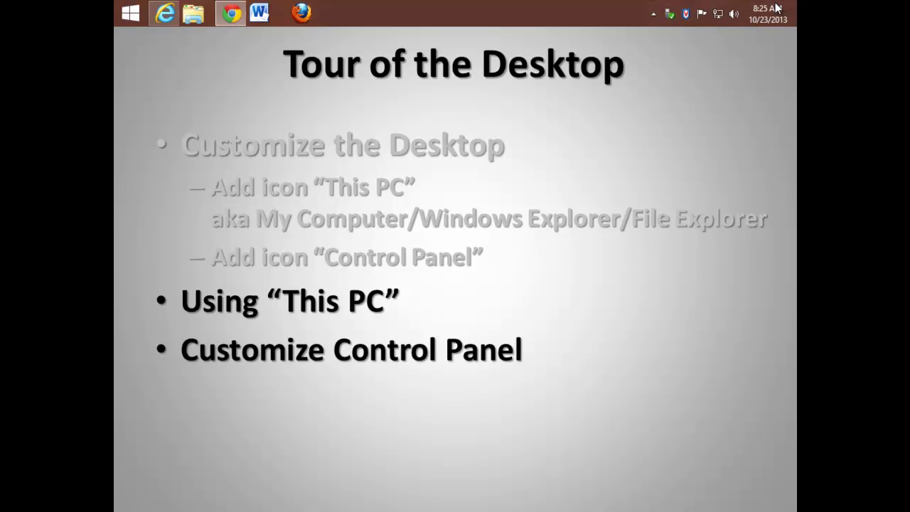
key("Right")
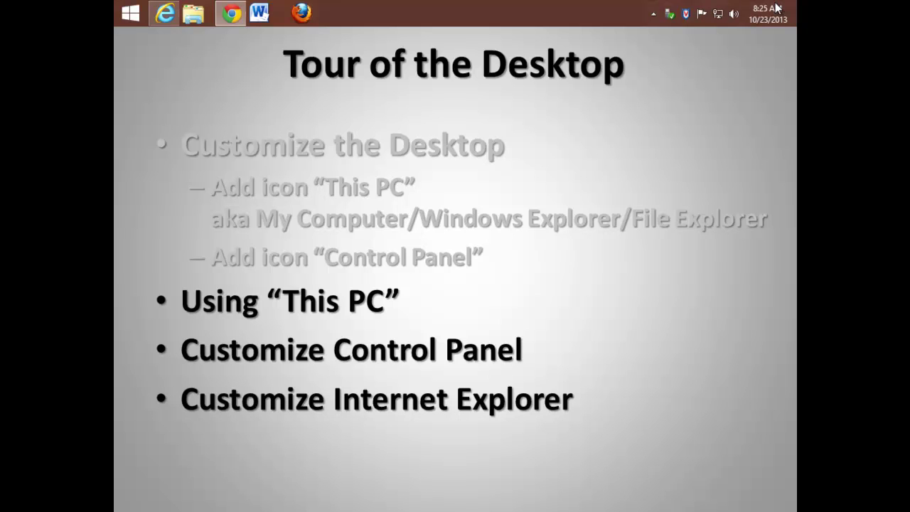
key("Right")
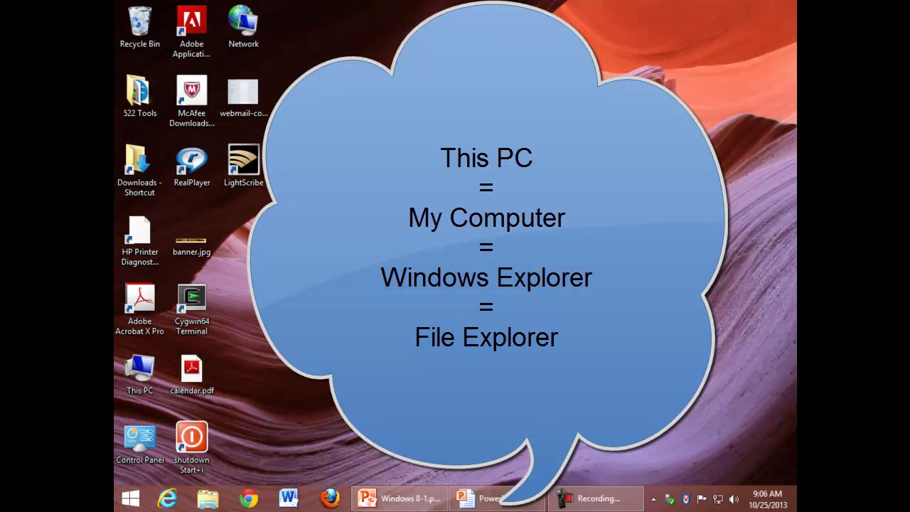
Open This PC and browse its File menu, Computer and View tabs, and Quick Access Toolbar options
double_click(142, 372)
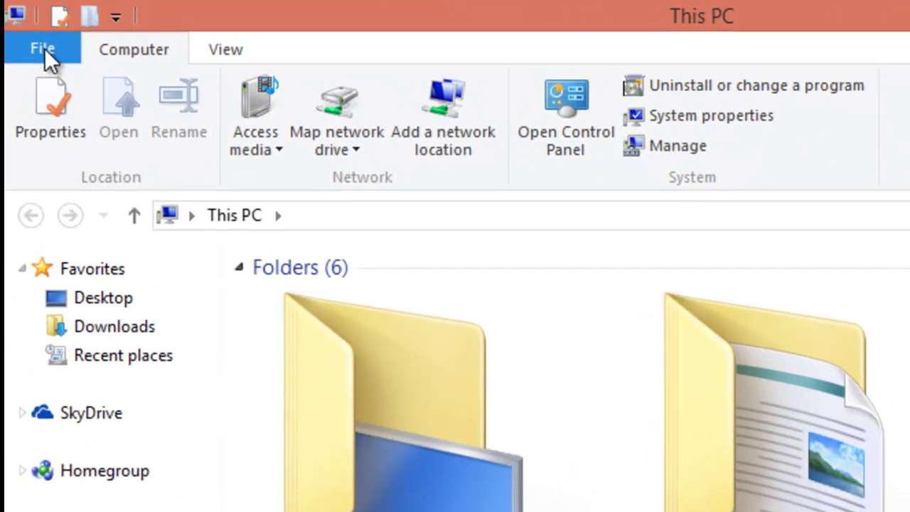
left_click(132, 24)
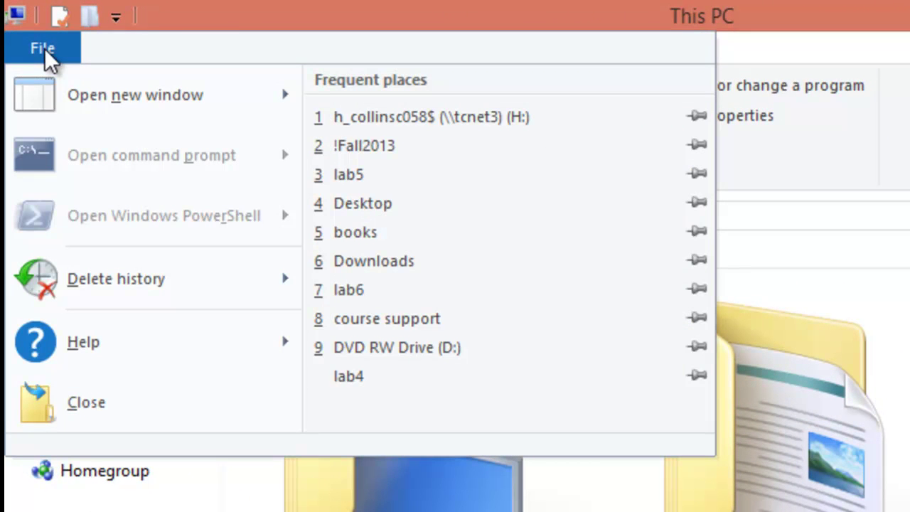
left_click(223, 10)
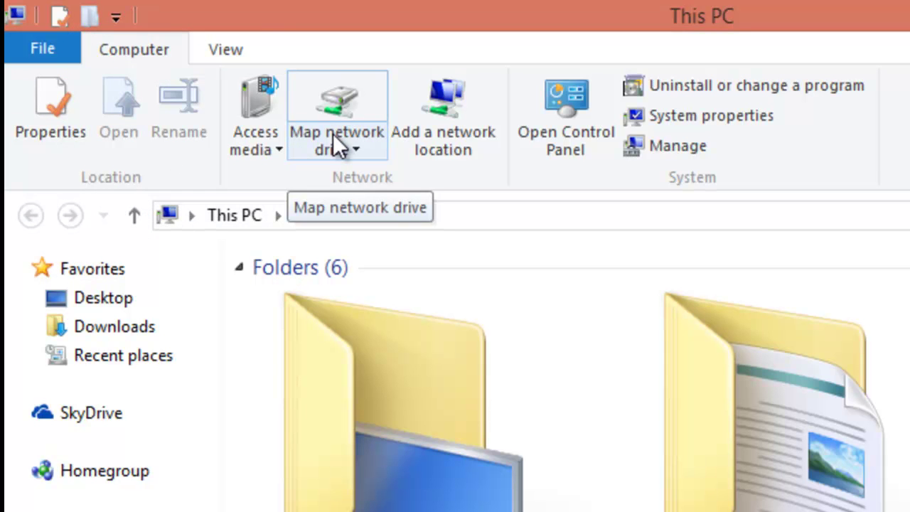
left_click(232, 47)
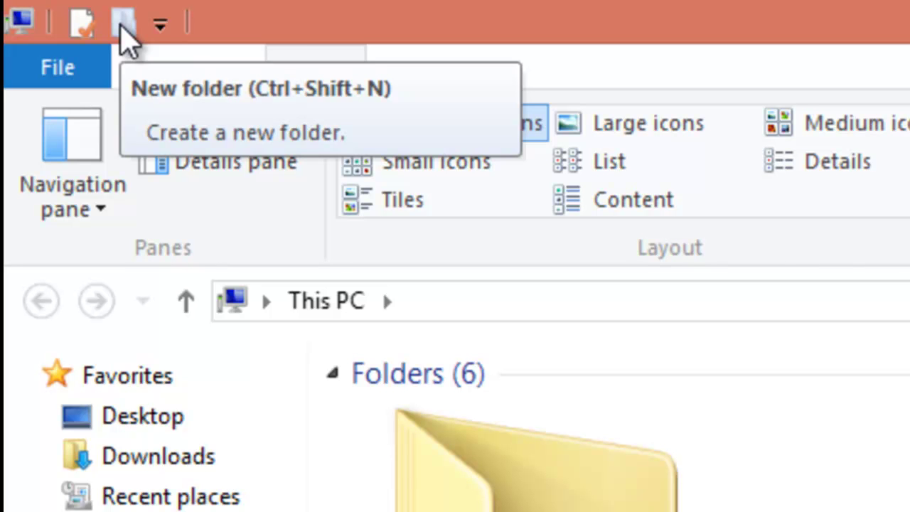
left_click(160, 25)
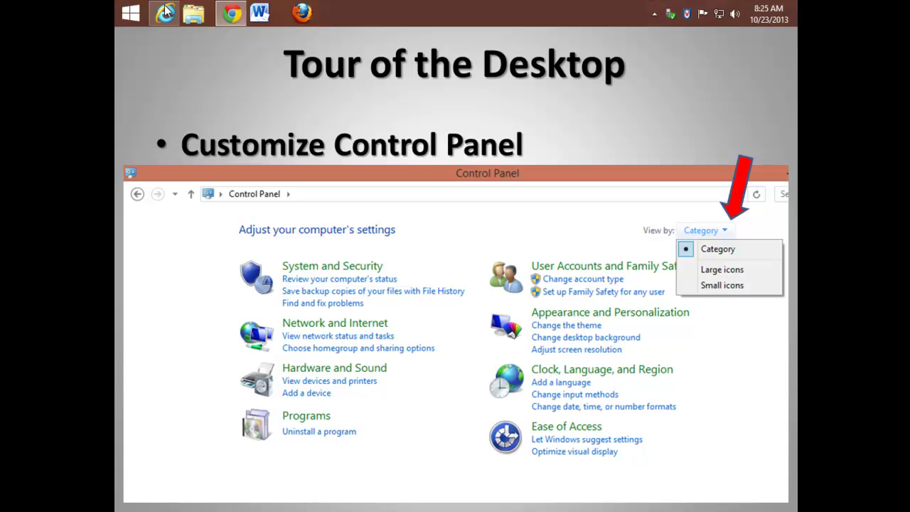
Open Control Panel, set View by to Large icons, and scroll through the items
double_click(140, 441)
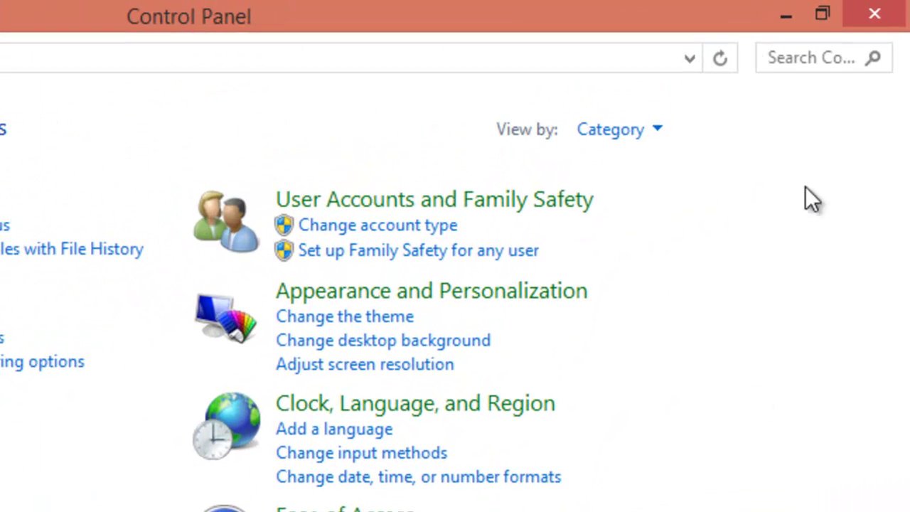
left_click(667, 128)
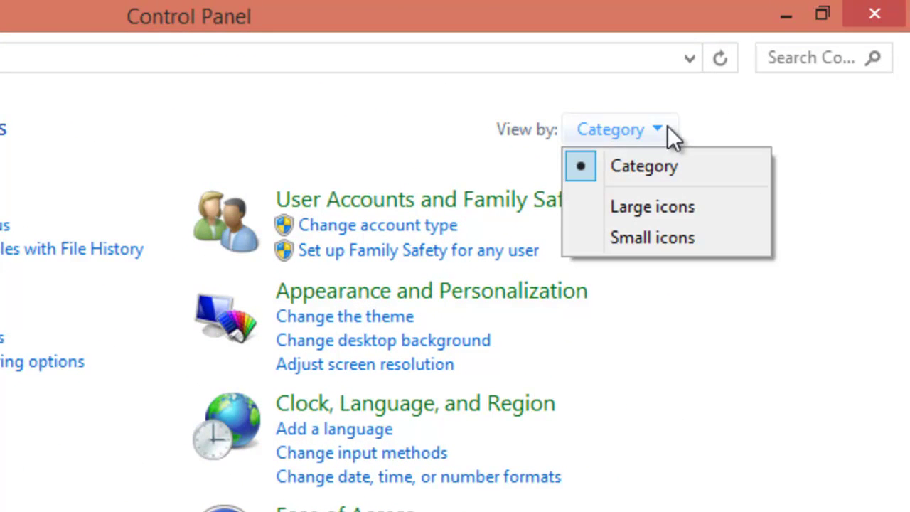
left_click(652, 207)
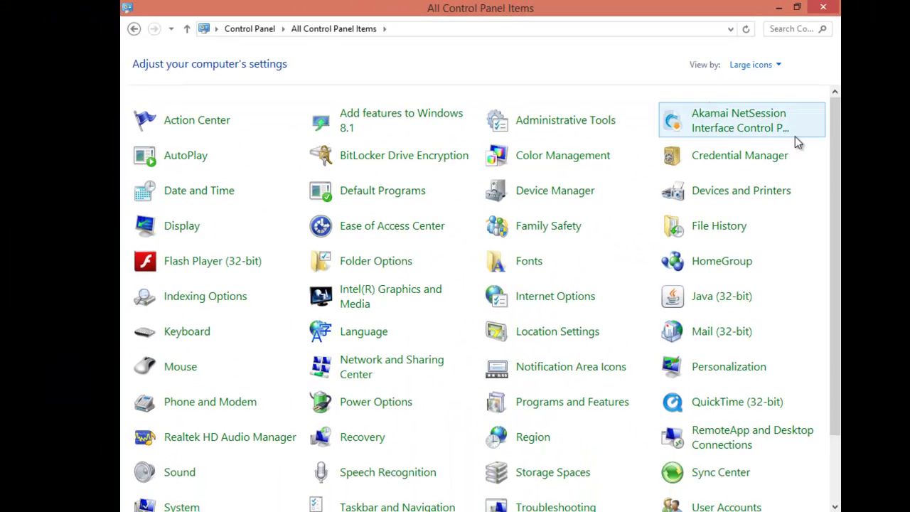
left_click_drag(832, 142, 830, 252)
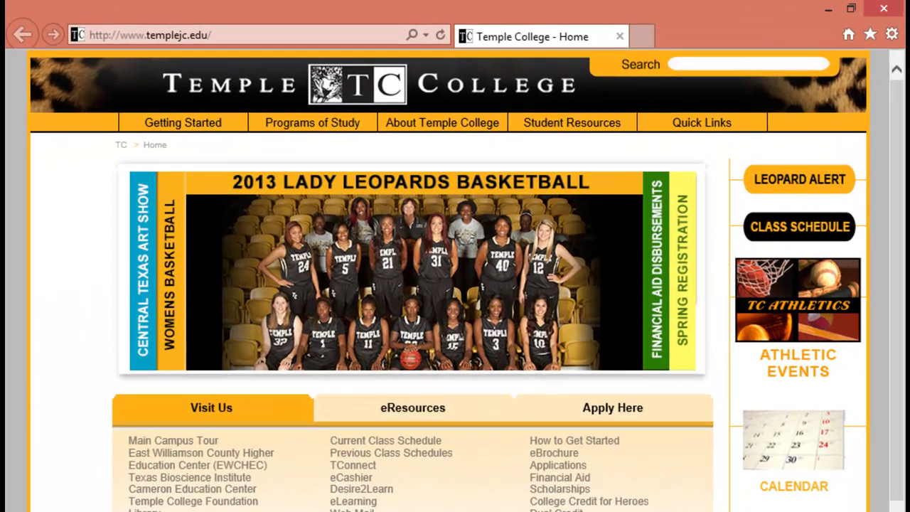
left_click(893, 35)
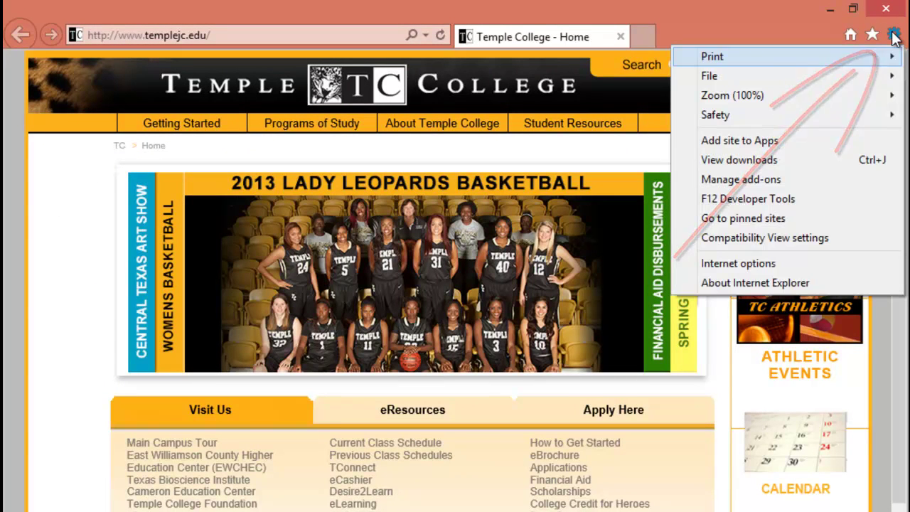
left_click(844, 237)
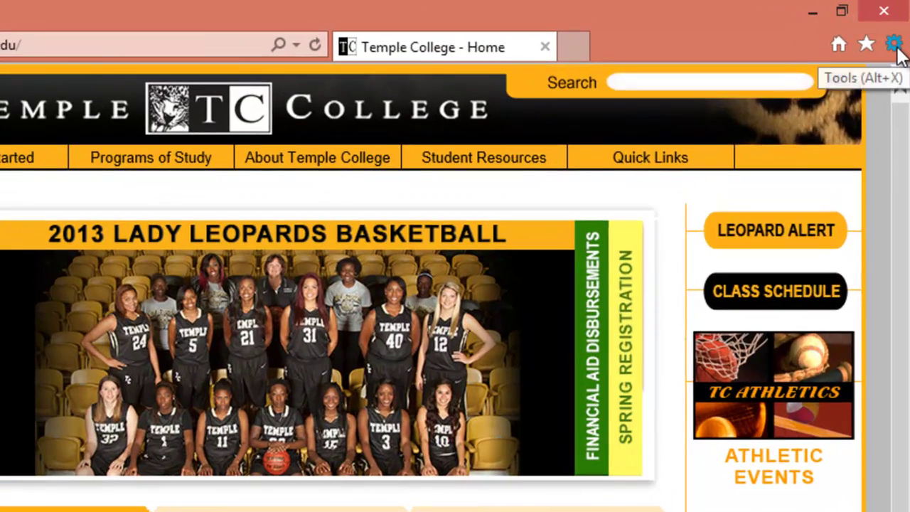
Open the Trusted sites zone's website list from the Security tab of Internet options
left_click(793, 27)
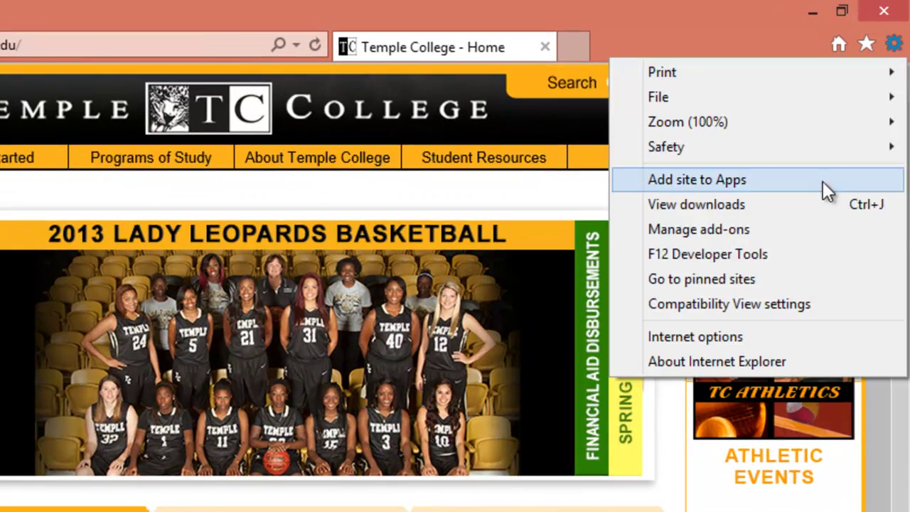
left_click(766, 342)
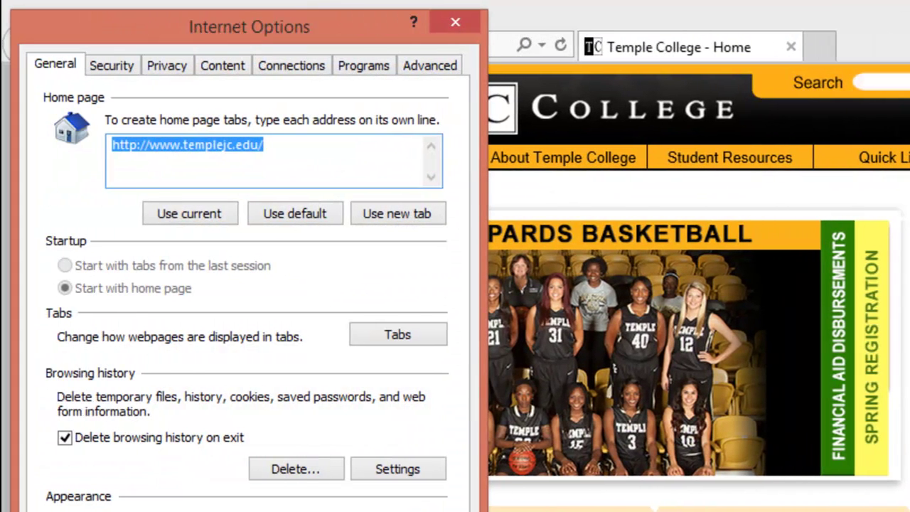
left_click(135, 65)
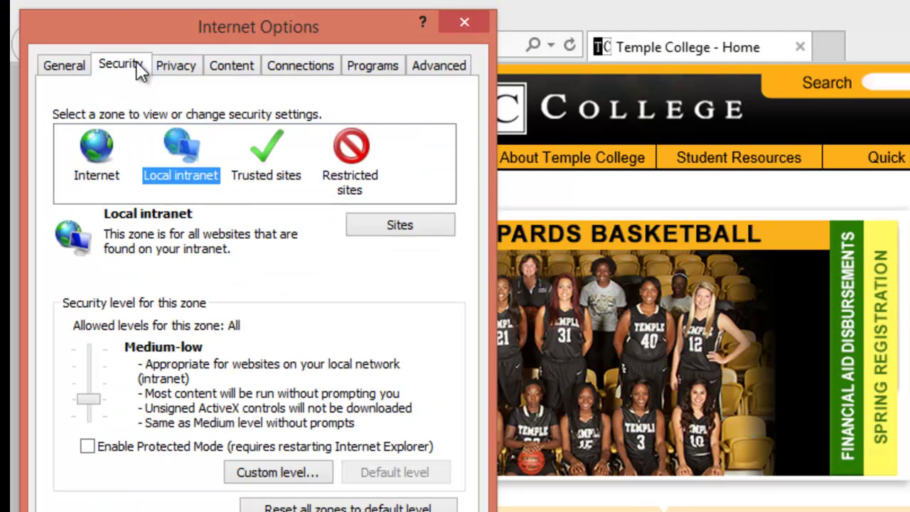
left_click(268, 158)
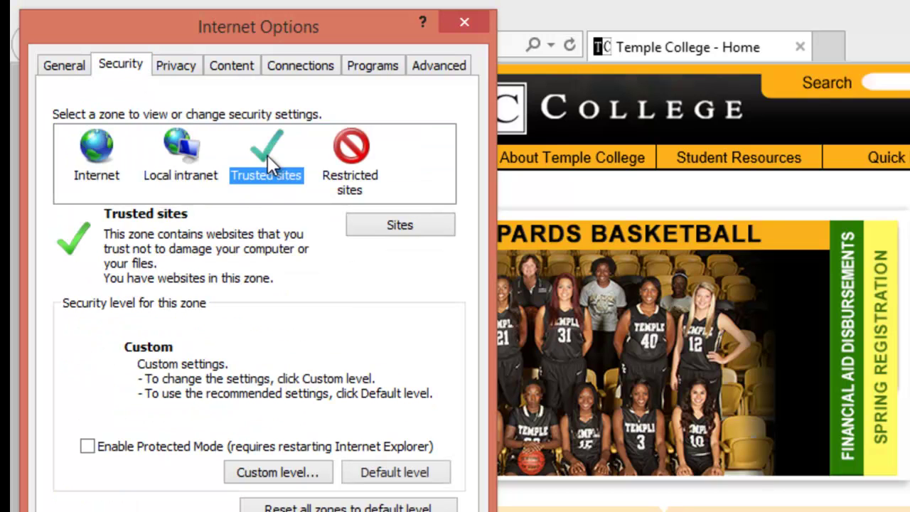
left_click(398, 227)
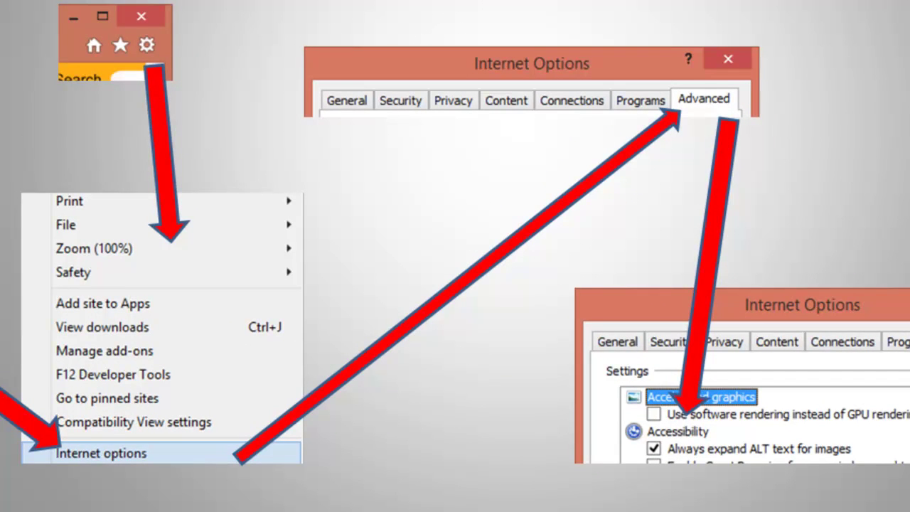
Draw red ink around the gear icon, the Internet options entry and the Advanced tab
mouse_move(142, 7)
left_mouse_down()
mouse_move(108, 65)
mouse_move(213, 51)
mouse_move(131, 6)
left_mouse_up()
mouse_move(51, 426)
left_mouse_down()
mouse_move(48, 458)
mouse_move(174, 469)
left_mouse_up()
left_click_drag(176, 425, 175, 471)
left_click_drag(47, 426, 176, 427)
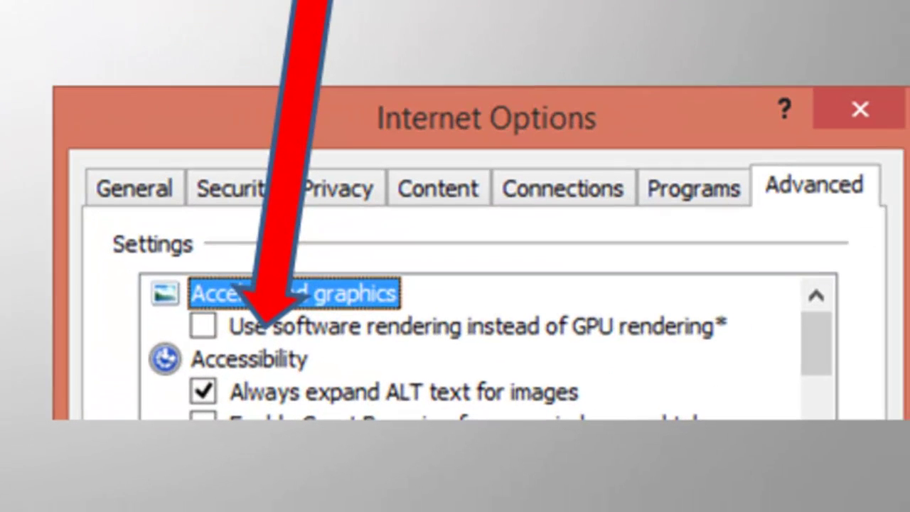
mouse_move(745, 133)
left_mouse_down()
mouse_move(745, 231)
mouse_move(874, 132)
left_mouse_up()
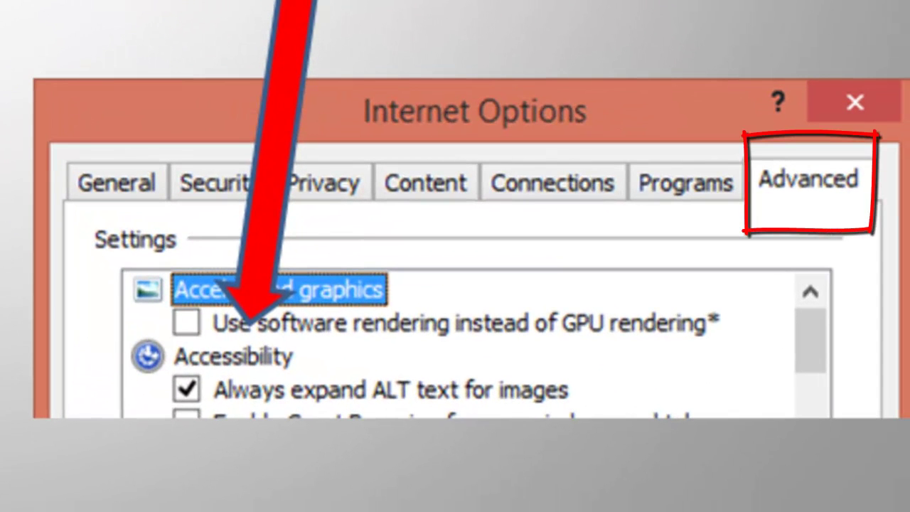